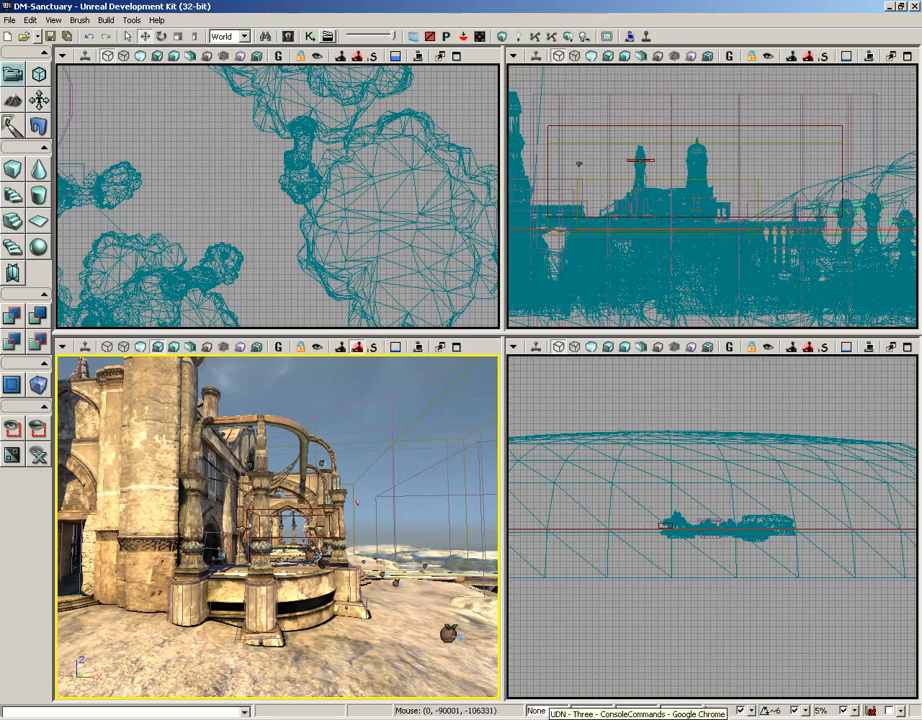
# - Switch to the UDN Console Commands page in Chrome, read through its command lists, and return to Unreal Development Kit
pyautogui.click(622, 711)
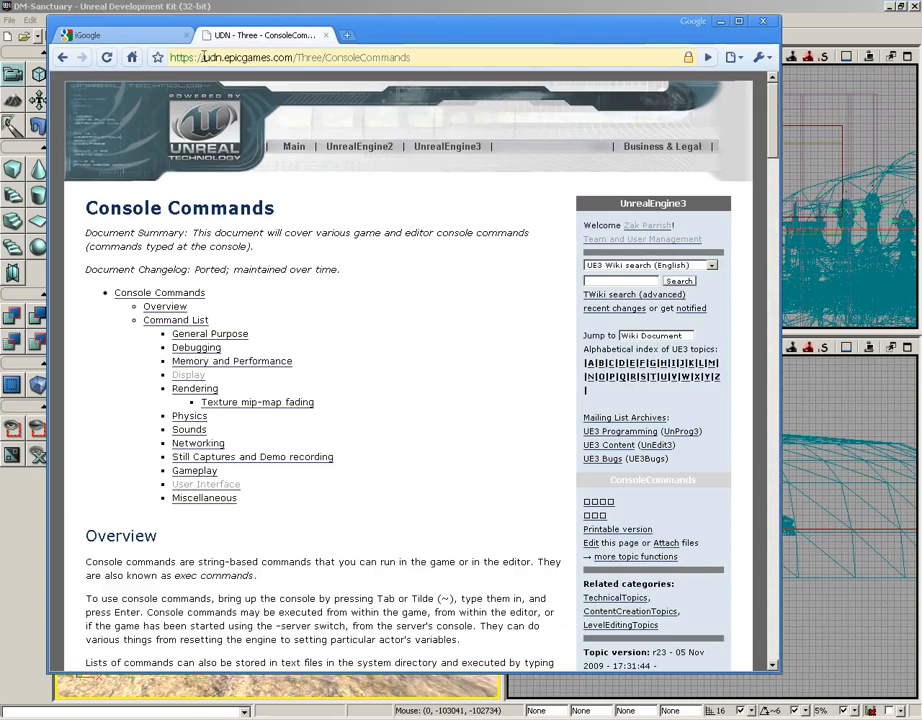
pyautogui.moveTo(205, 57); pyautogui.dragTo(433, 57)
pyautogui.scroll(-4, 312, 340)
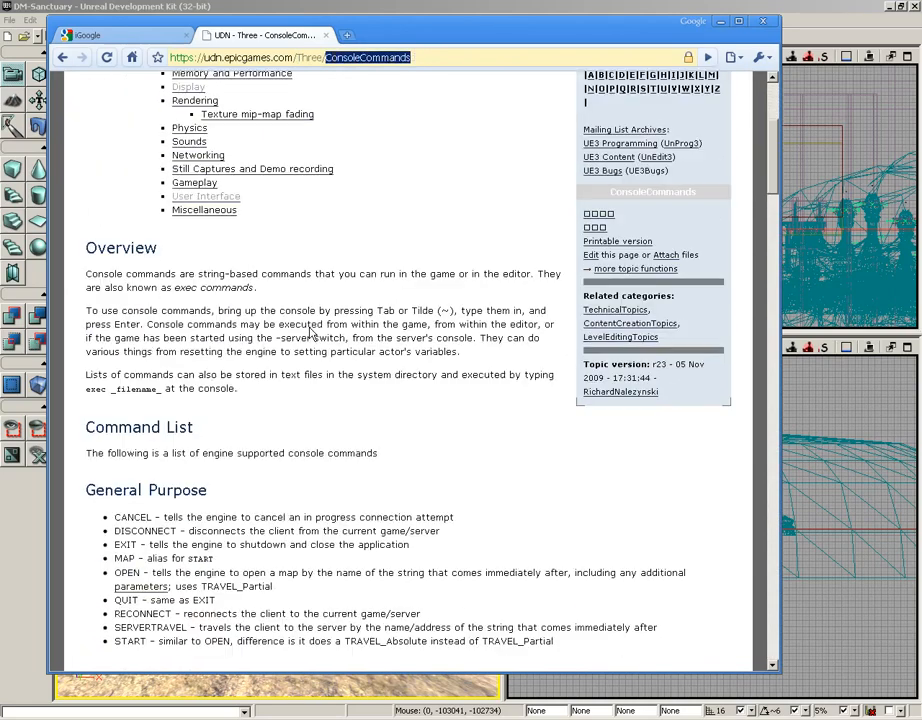
pyautogui.scroll(-1, 313, 323)
pyautogui.scroll(-5, 312, 322)
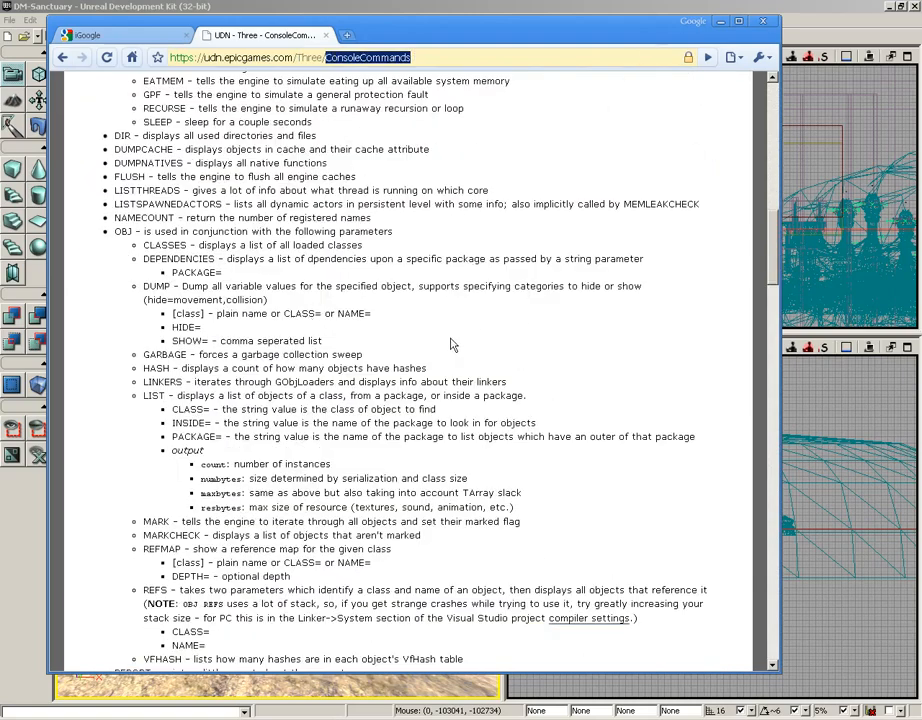
pyautogui.scroll(-3, 452, 342)
pyautogui.scroll(-3, 452, 342)
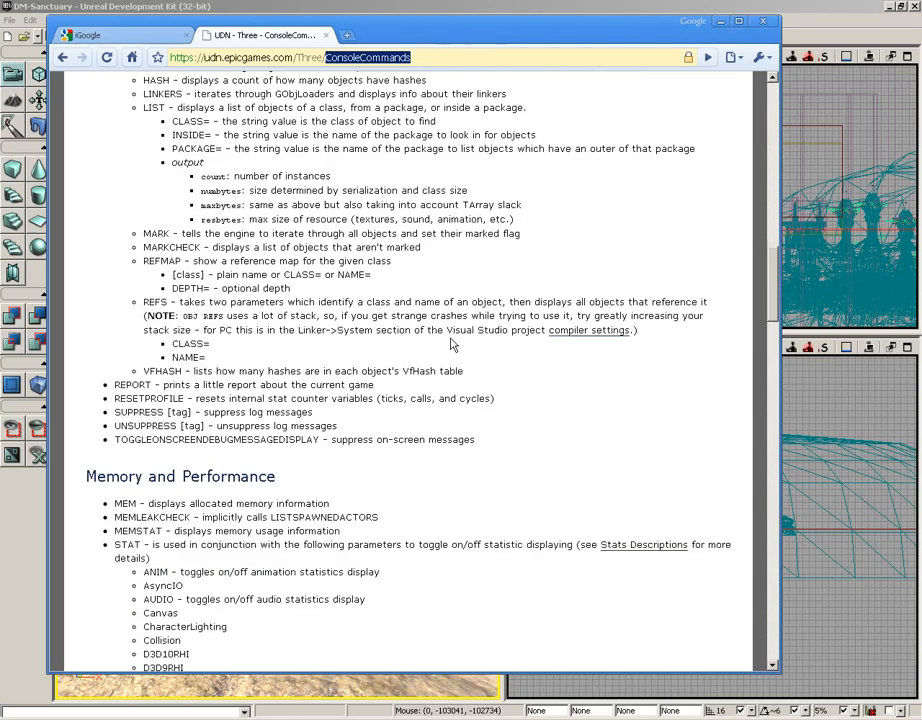
pyautogui.click(721, 21)
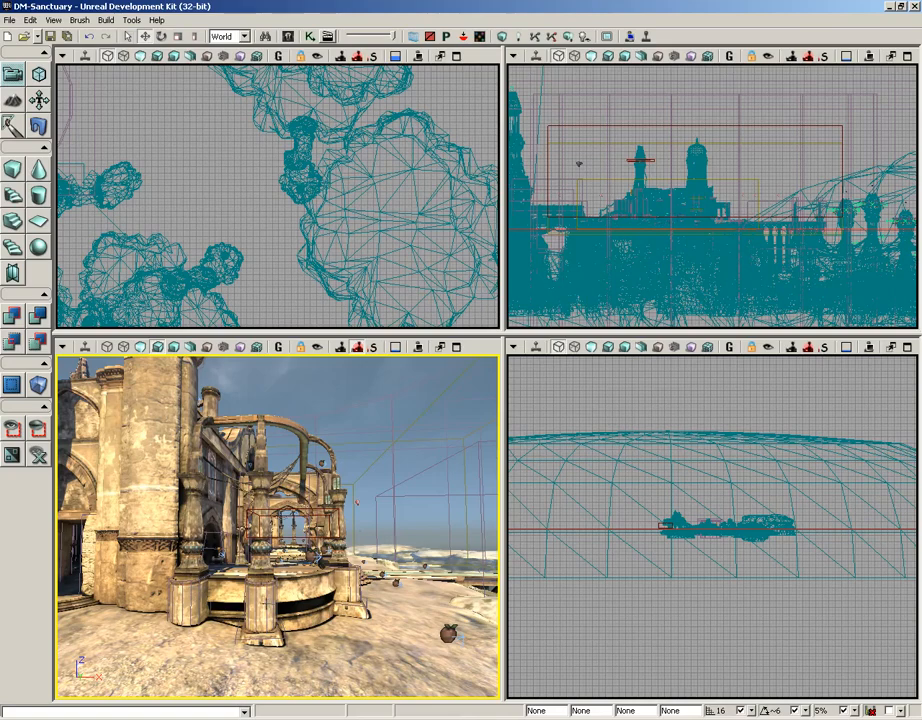
# - Select both halves of the front pillar base, one half of the neighbouring pillar base and the apple-shaped navigation node together
pyautogui.moveTo(266, 602); pyautogui.dragTo(266, 470)
pyautogui.moveTo(275, 590); pyautogui.dragTo(215, 625, button='right')
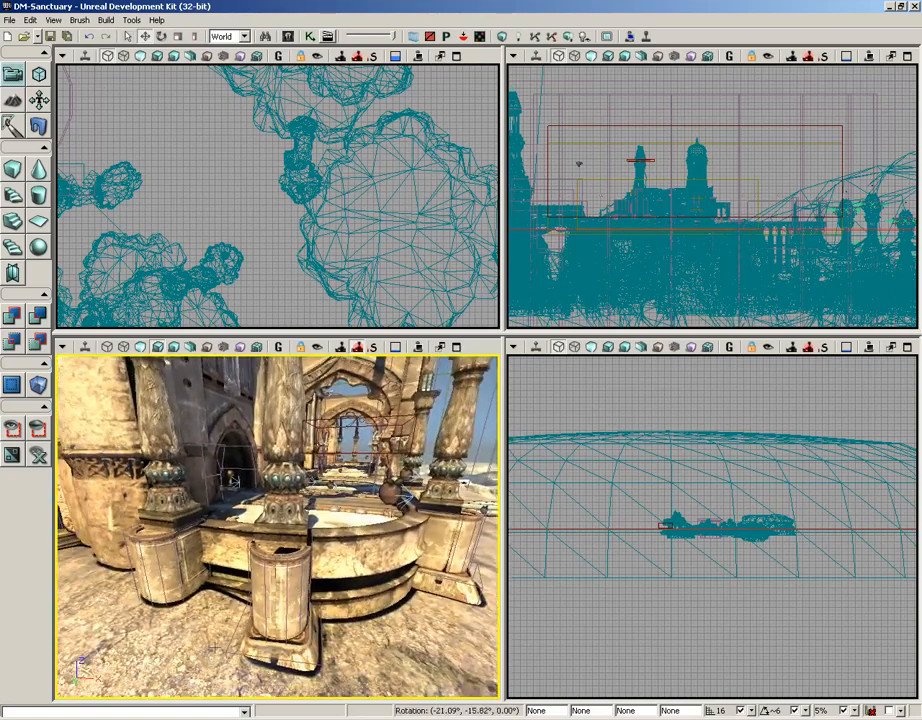
pyautogui.moveTo(215, 625); pyautogui.dragTo(215, 655, button='middle')
pyautogui.moveTo(215, 655); pyautogui.dragTo(215, 600)
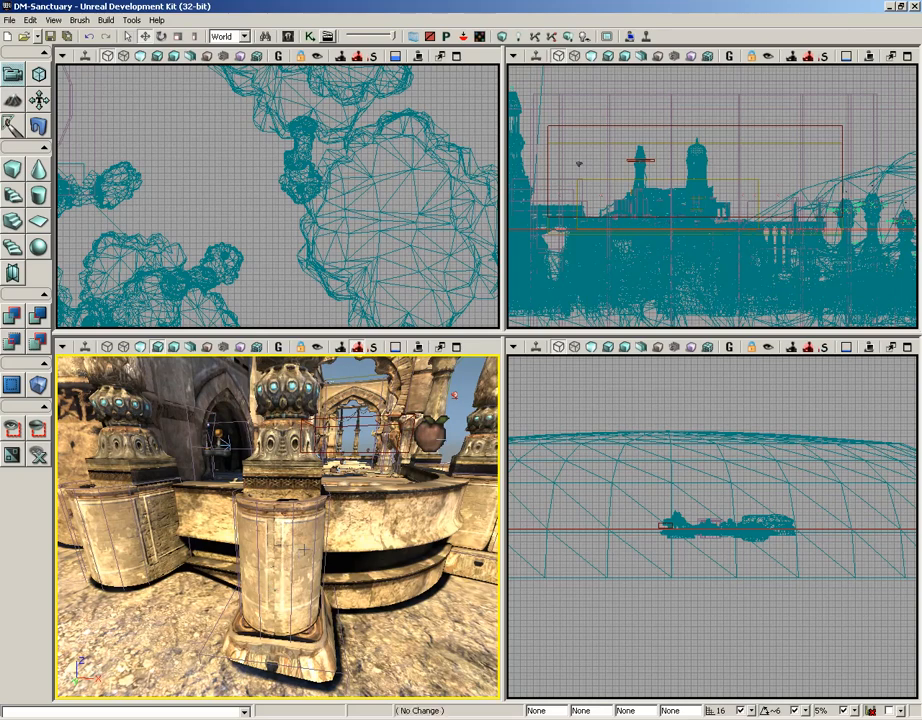
pyautogui.click(304, 550)
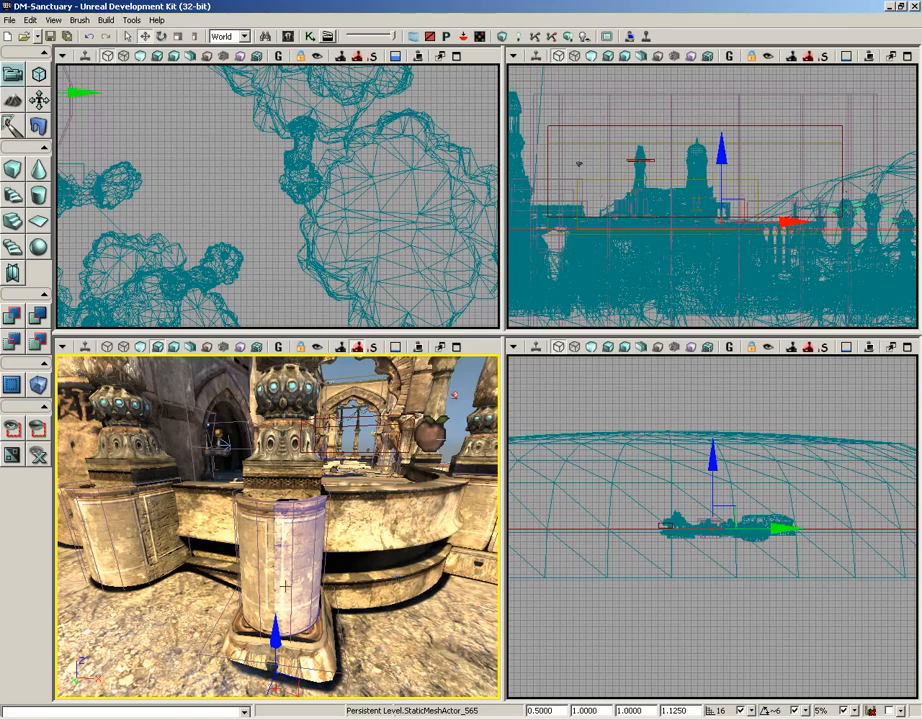
pyautogui.keyDown('ctrl'); pyautogui.click(251, 541); pyautogui.keyUp('ctrl')
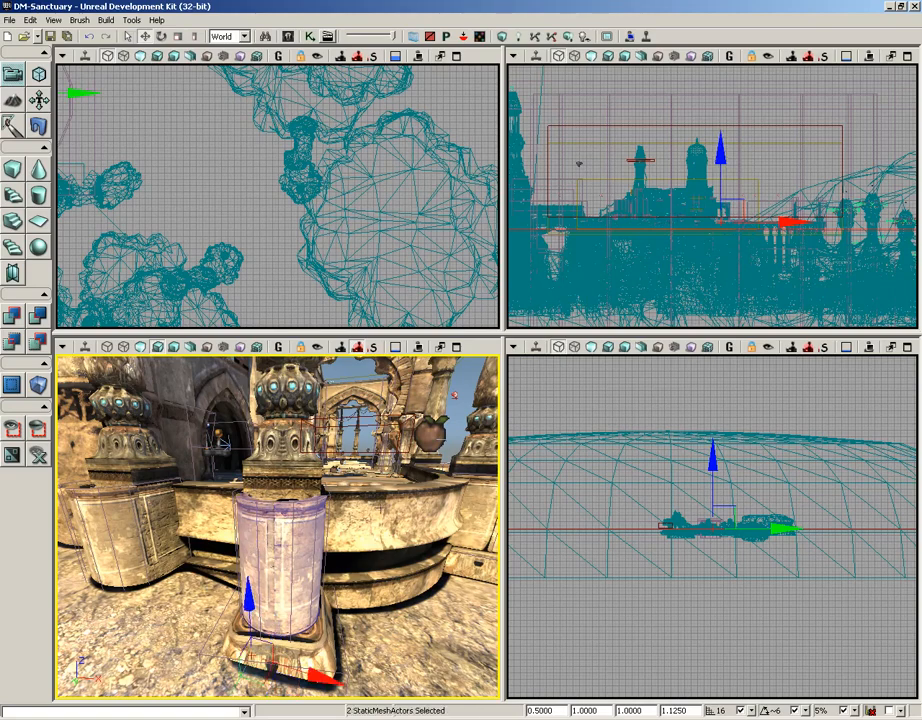
pyautogui.keyDown('ctrl'); pyautogui.click(160, 525); pyautogui.keyUp('ctrl')
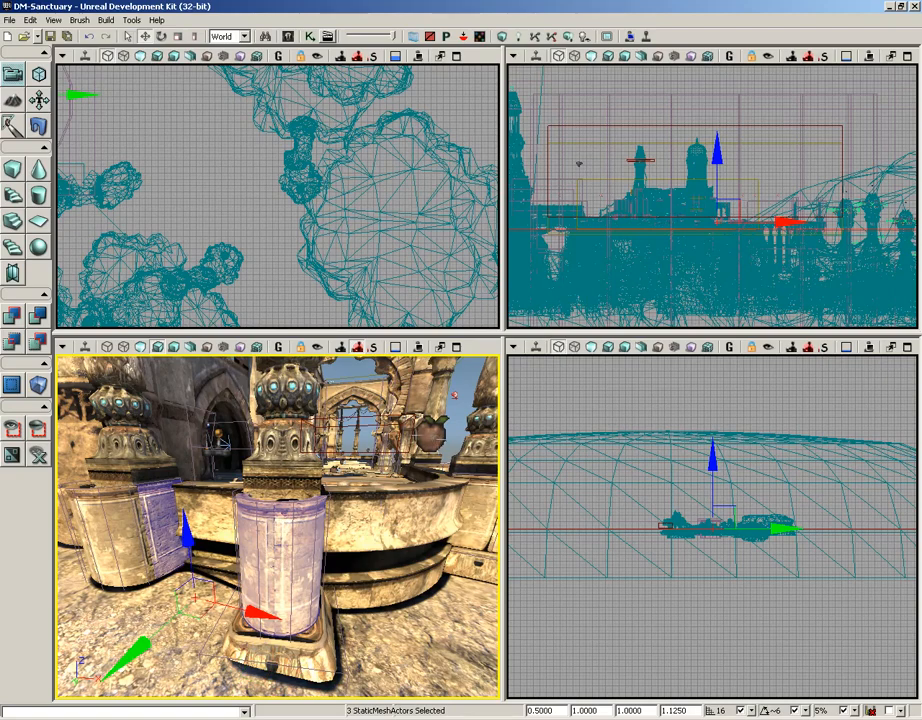
pyautogui.keyDown('ctrl'); pyautogui.click(432, 432); pyautogui.keyUp('ctrl')
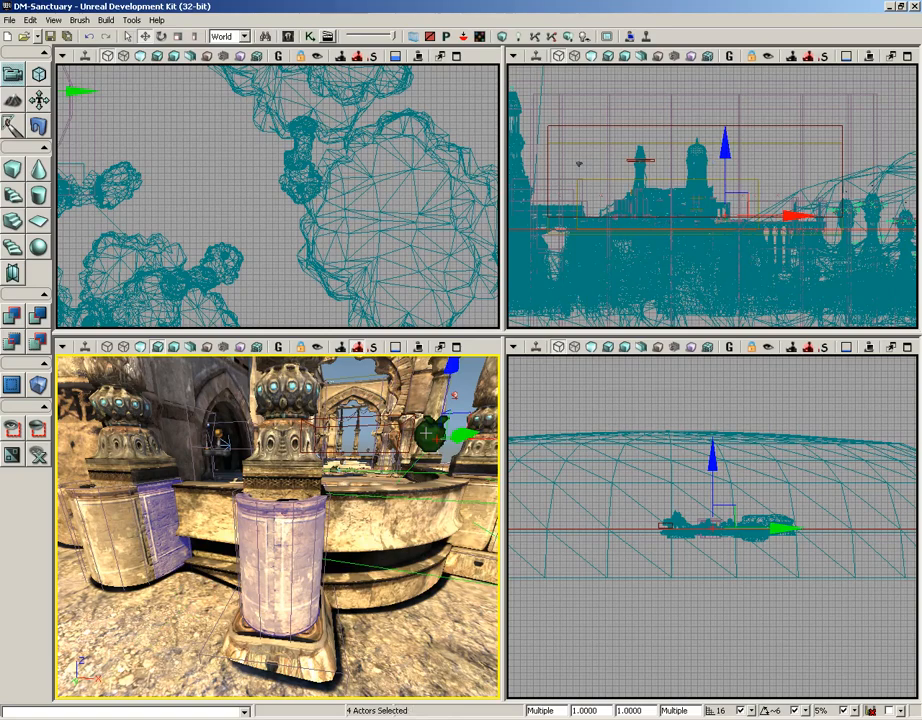
# - Select only one half of the front pillar base and try its vertical movement handle
pyautogui.click(305, 552)
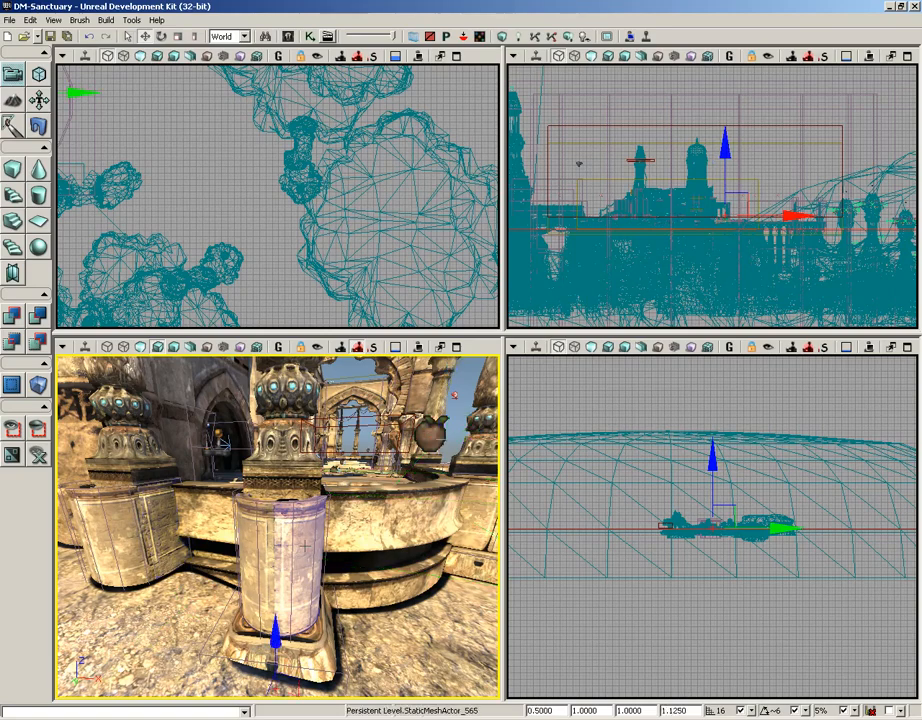
pyautogui.moveTo(366, 552); pyautogui.dragTo(366, 590)
pyautogui.moveTo(366, 552); pyautogui.dragTo(360, 588, button='right')
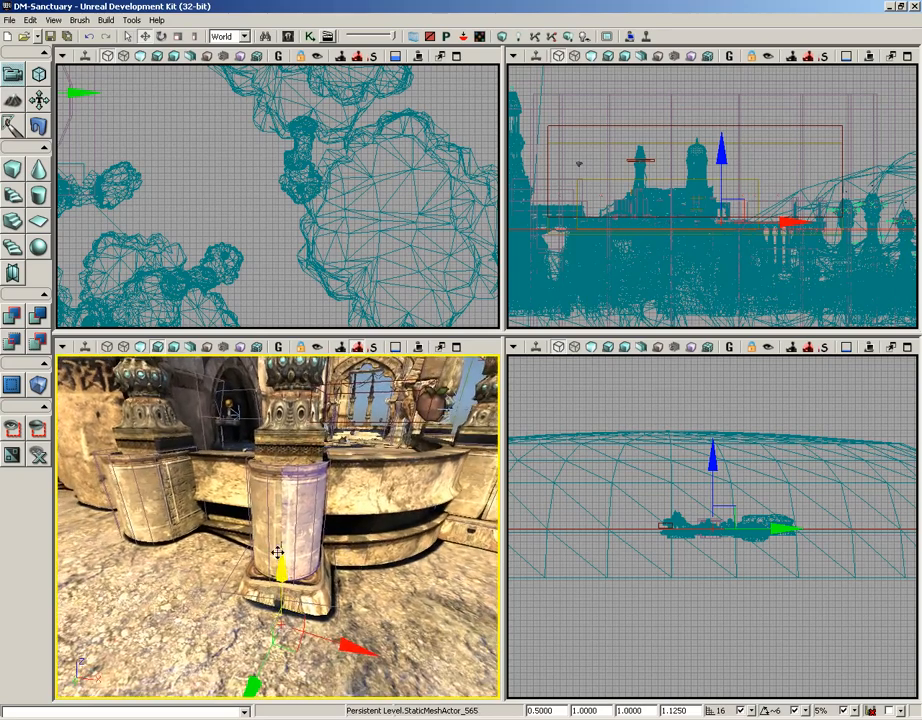
pyautogui.keyDown('alt'); pyautogui.moveTo(328, 645); pyautogui.dragTo(275, 625); pyautogui.keyUp('alt')
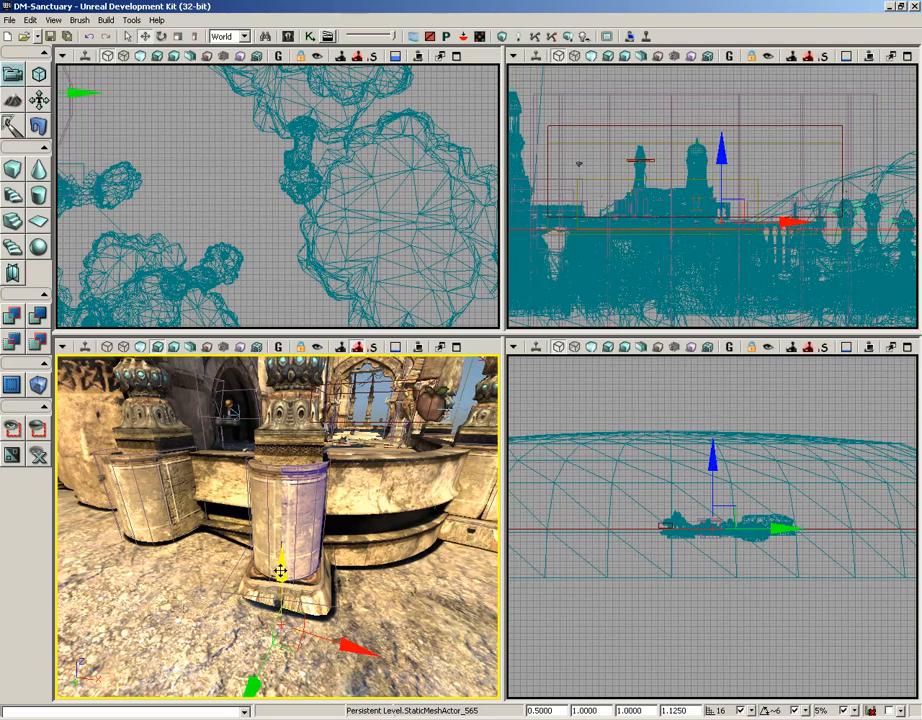
pyautogui.moveTo(281, 566)
pyautogui.mouseDown()
pyautogui.moveTo(278, 490)
pyautogui.moveTo(279, 556)
pyautogui.mouseUp()
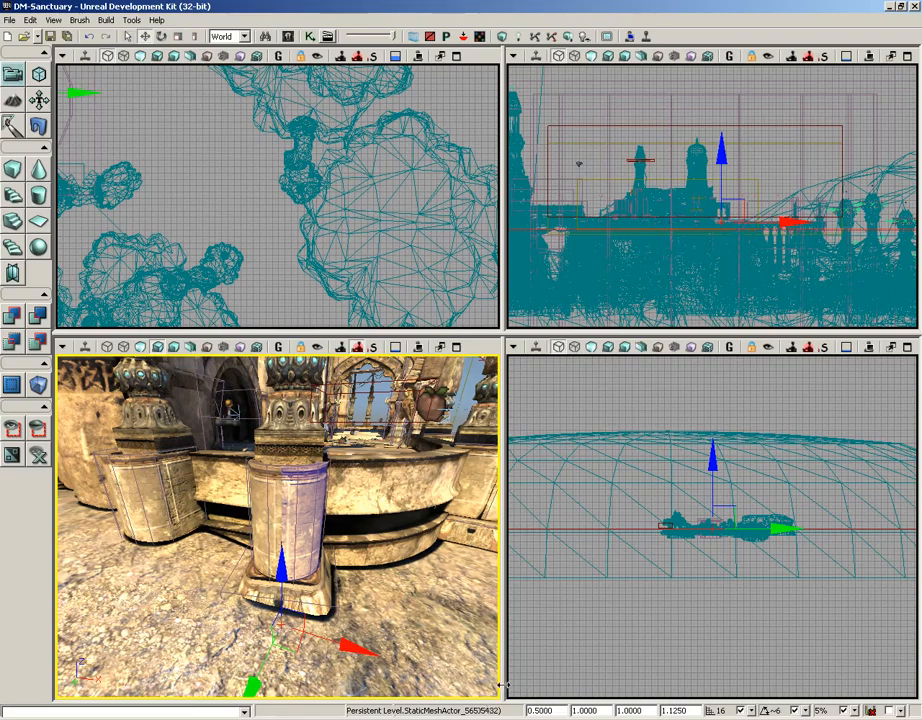
# - Select the tall round column static mesh at the corner of the building
pyautogui.moveTo(280, 525); pyautogui.dragTo(172, 450, button='right')
pyautogui.moveTo(379, 424)
pyautogui.mouseDown()
pyautogui.moveTo(362, 412)
pyautogui.moveTo(368, 374)
pyautogui.moveTo(387, 377)
pyautogui.moveTo(389, 418)
pyautogui.mouseUp()
pyautogui.moveTo(389, 418); pyautogui.dragTo(396, 372, button='right')
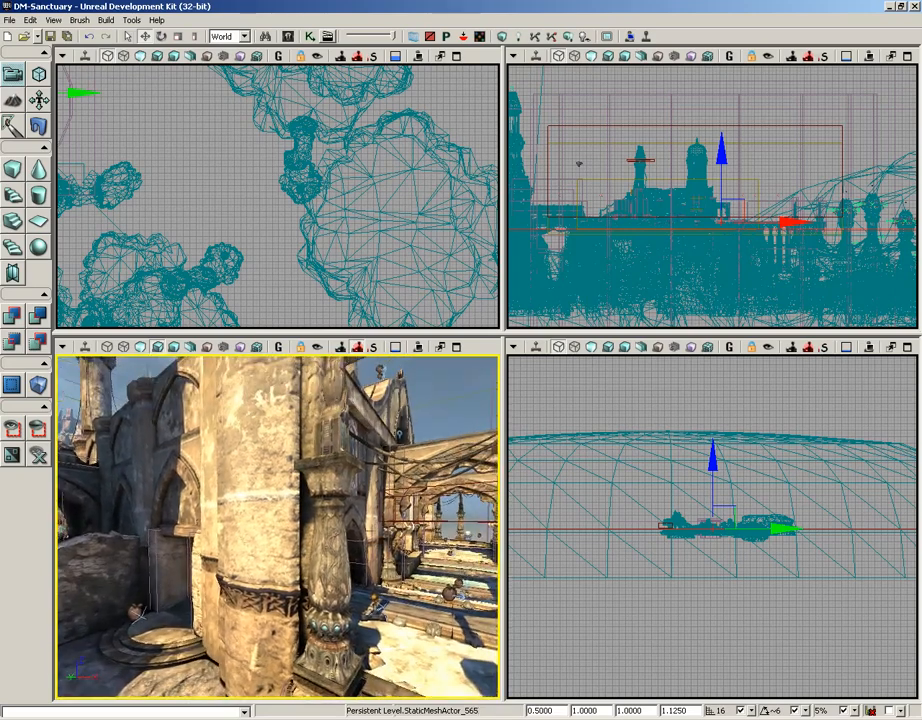
pyautogui.click(260, 507)
pyautogui.moveTo(260, 507); pyautogui.dragTo(260, 562)
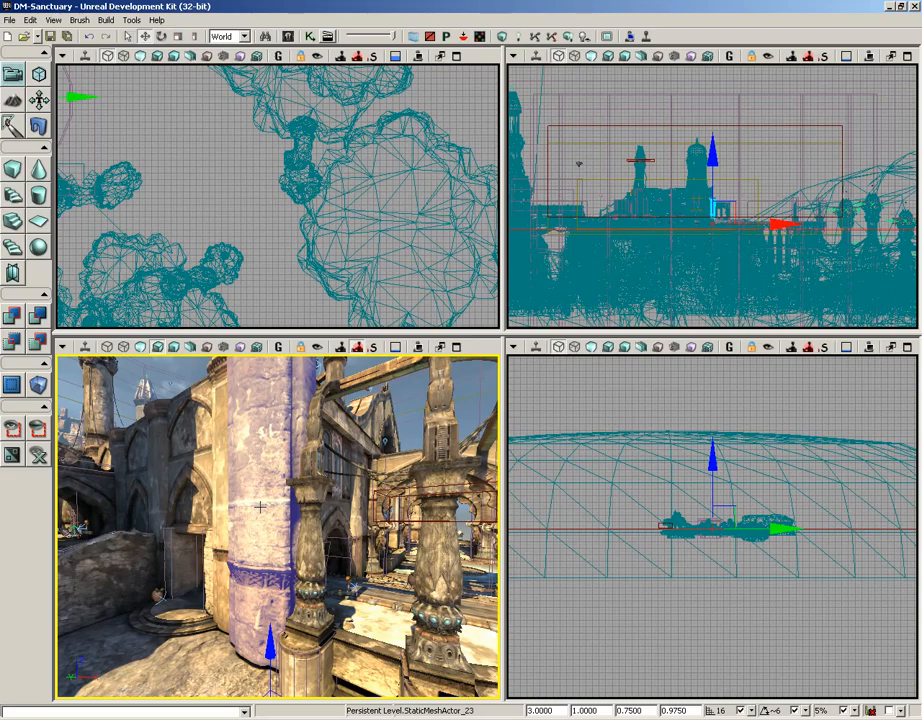
pyautogui.moveTo(258, 505); pyautogui.dragTo(258, 408, button='middle')
pyautogui.moveTo(258, 507); pyautogui.dragTo(262, 542)
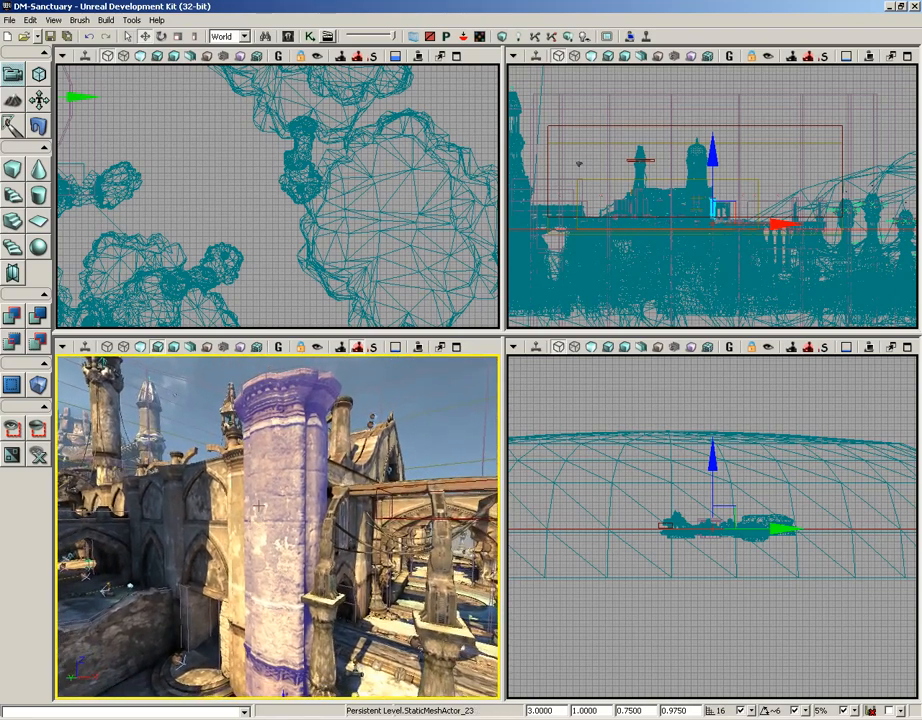
# - Set the tall column's uniform draw scale to 1 and examine the mesh up close
pyautogui.doubleClick(541, 710)
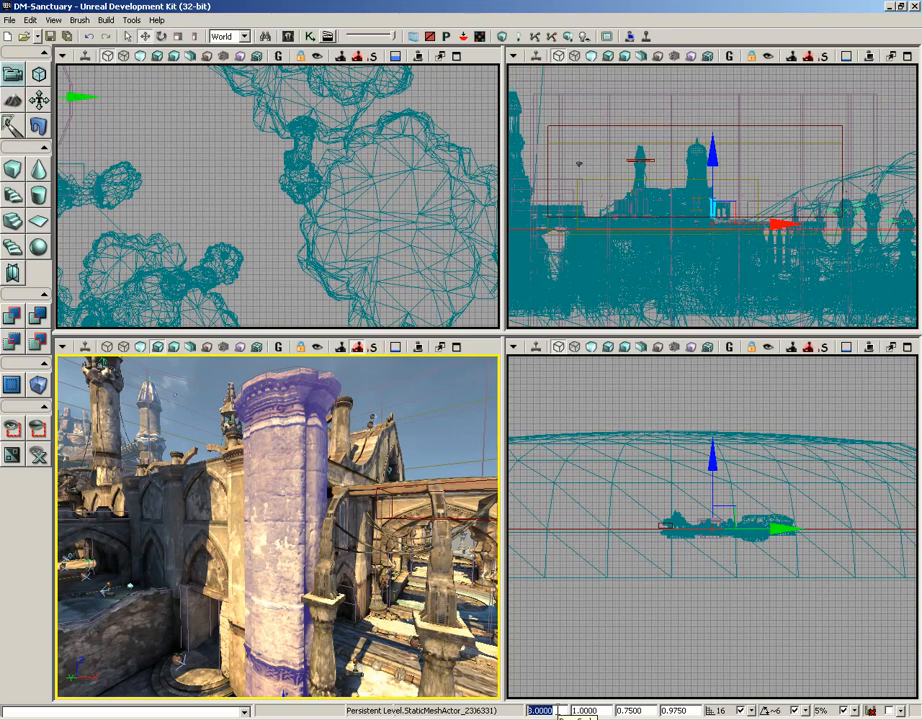
pyautogui.click(558, 711)
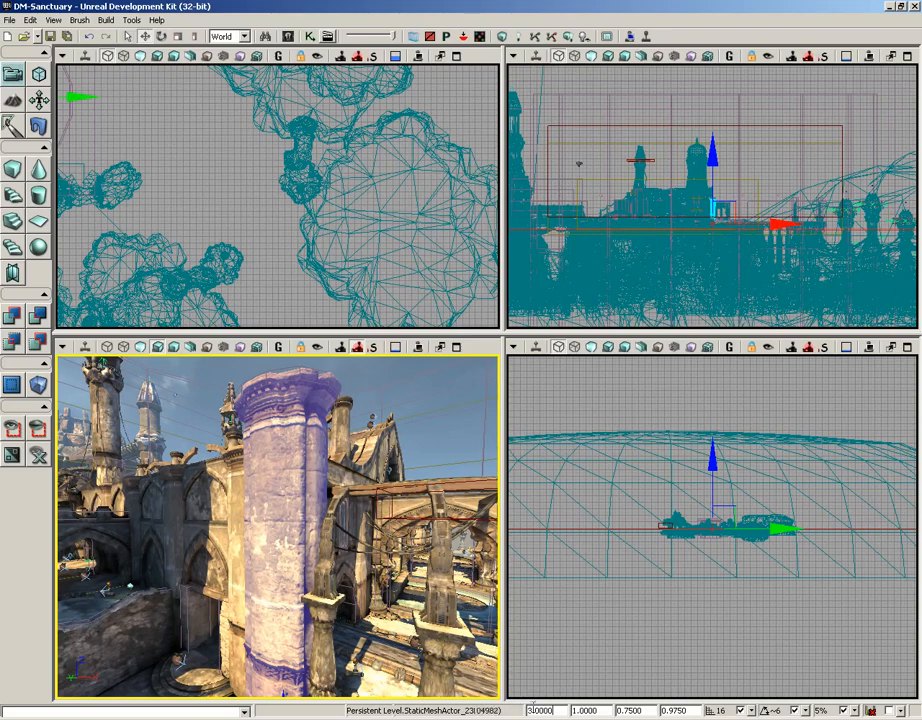
pyautogui.moveTo(440, 620); pyautogui.dragTo(443, 675, button='right')
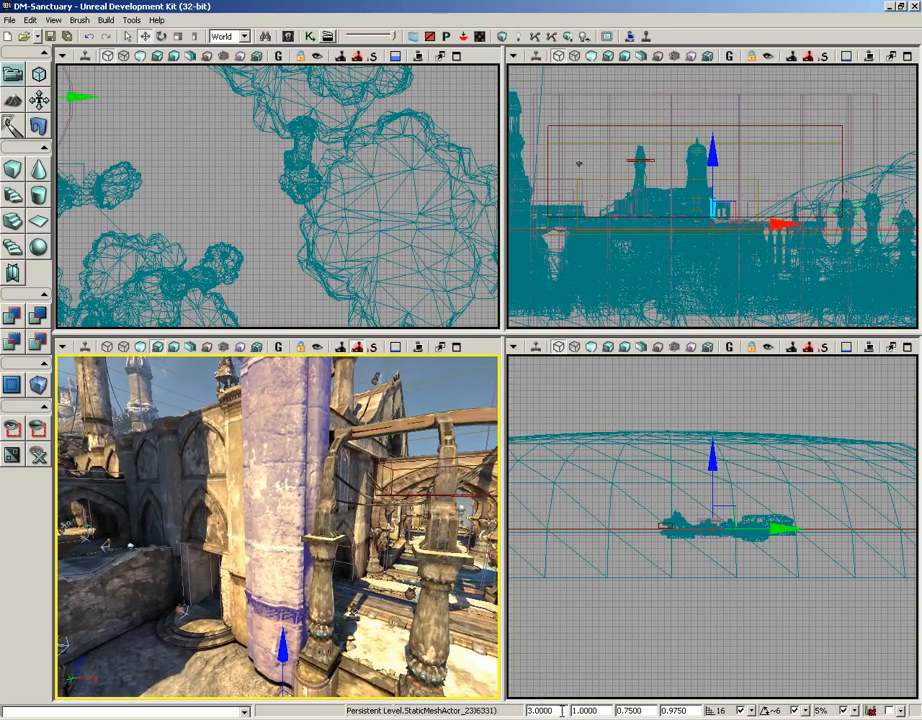
pyautogui.write('1')
pyautogui.press('Return')
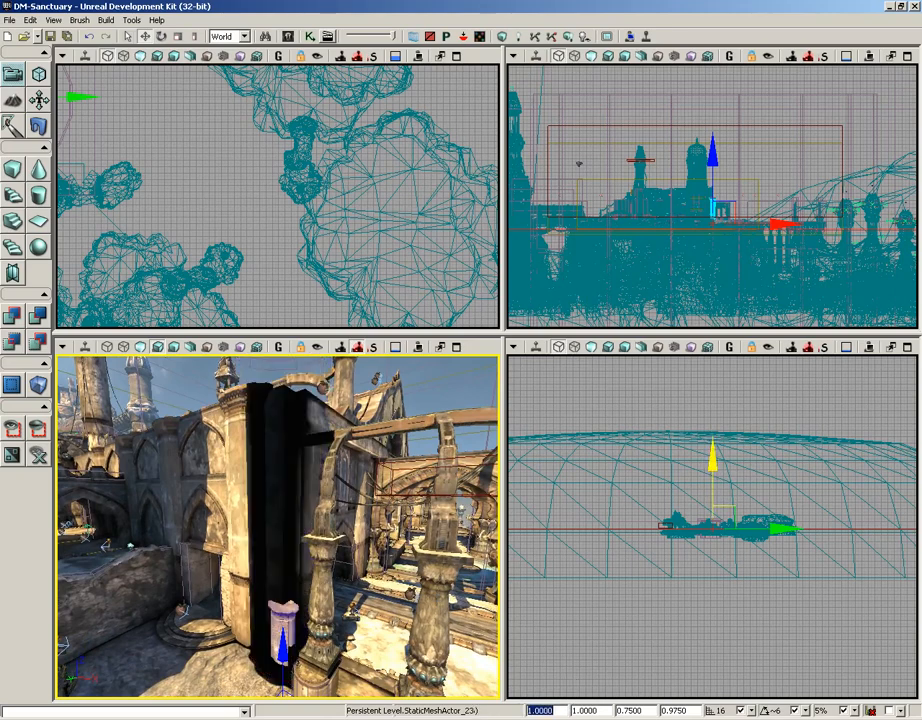
pyautogui.moveTo(299, 453); pyautogui.dragTo(287, 362)
pyautogui.moveTo(287, 362); pyautogui.dragTo(282, 481, button='right')
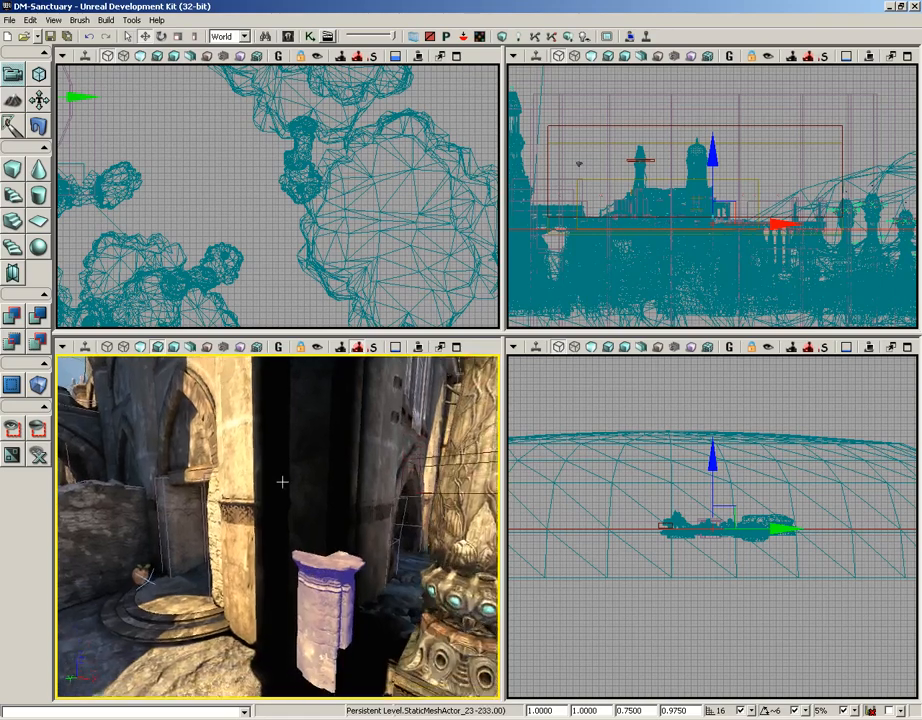
pyautogui.moveTo(282, 481); pyautogui.dragTo(282, 403)
pyautogui.moveTo(282, 403); pyautogui.dragTo(340, 540, button='right')
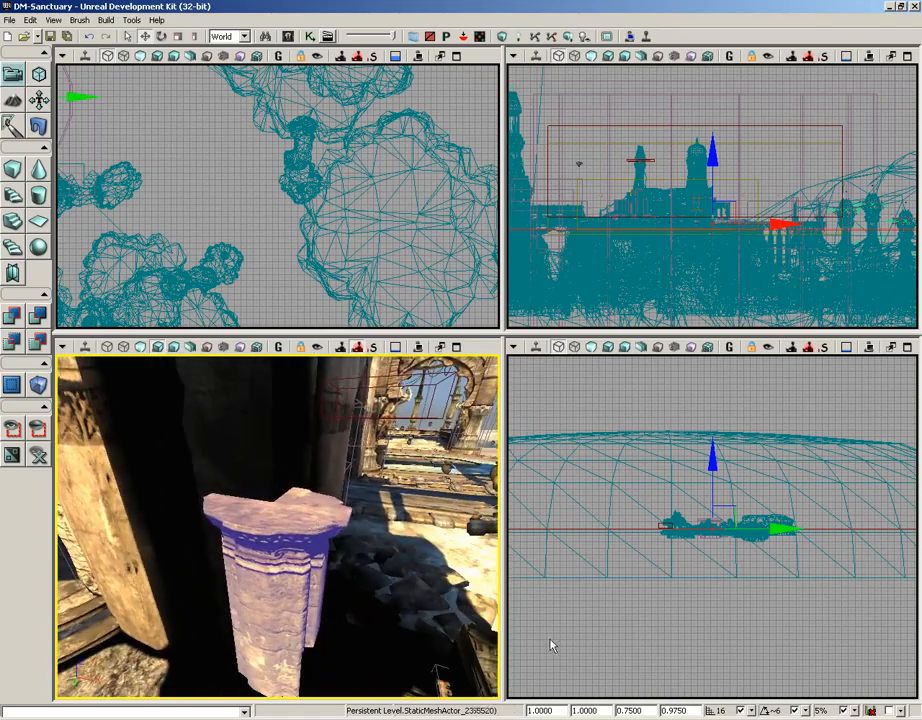
# - Set the tall column's uniform draw scale back to 3
pyautogui.click(530, 709)
pyautogui.write('3')
pyautogui.press('Return')
pyautogui.moveTo(284, 450); pyautogui.dragTo(284, 570)
pyautogui.moveTo(284, 570); pyautogui.dragTo(280, 400, button='right')
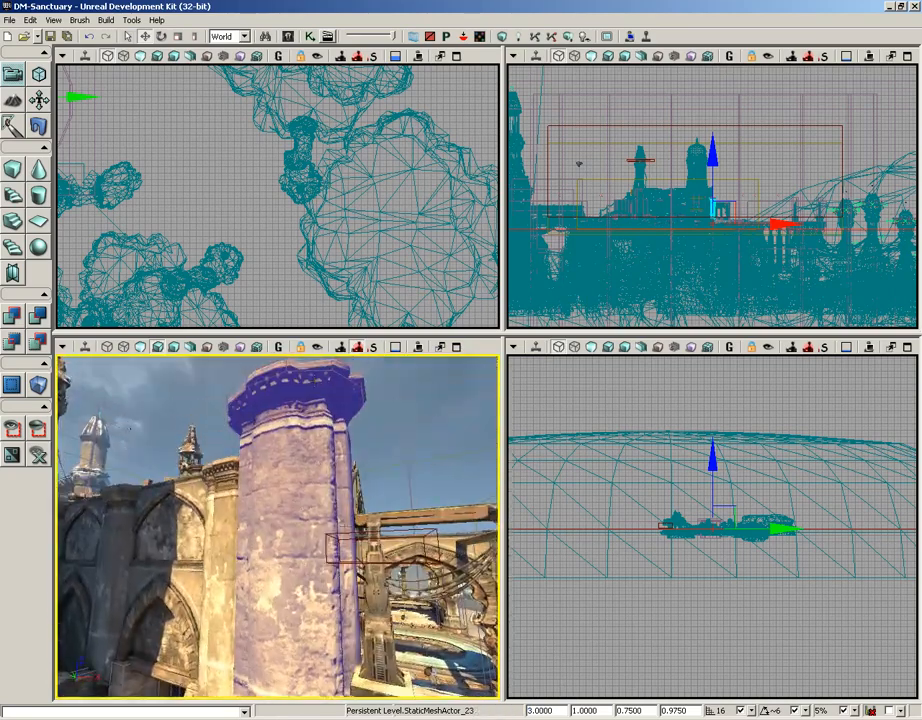
# - Set the tall column's Z draw scale to 2, leaving X and Y alone, and look over its full height
pyautogui.click(586, 710)
pyautogui.press('Tab')
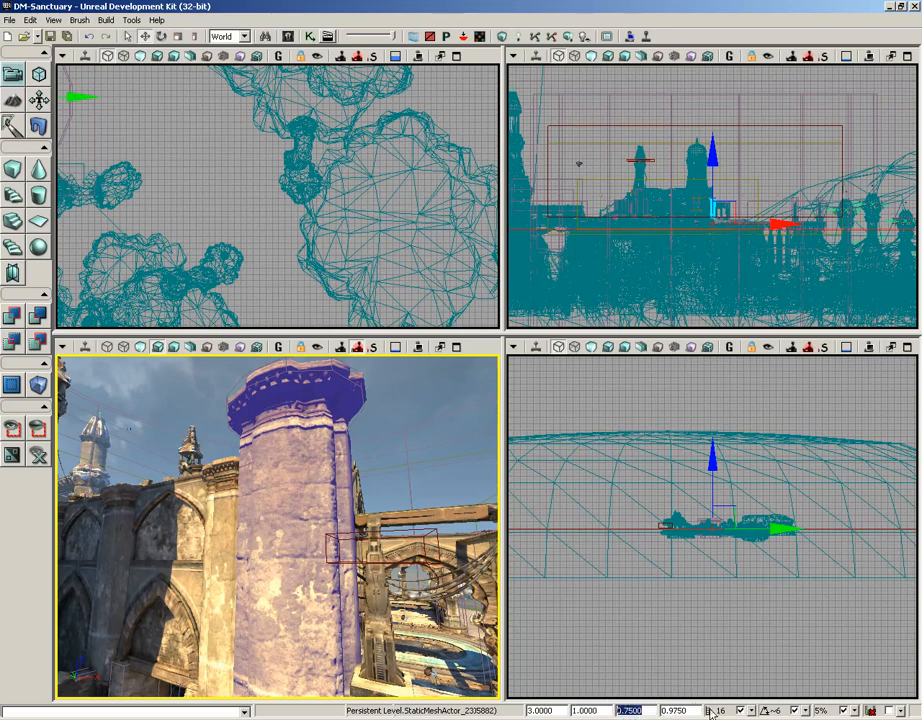
pyautogui.press('Tab')
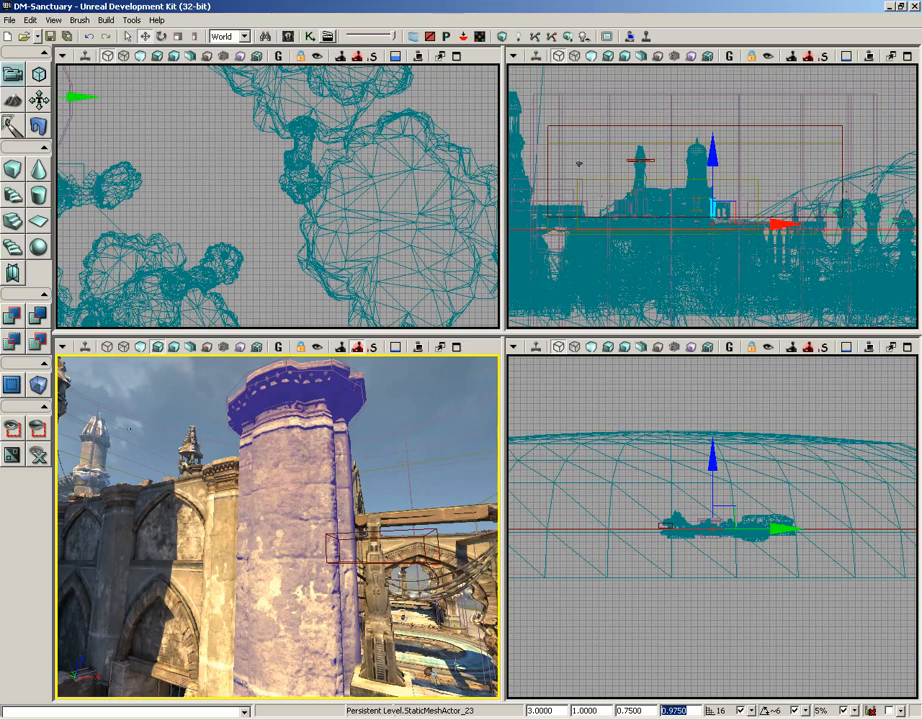
pyautogui.moveTo(649, 708); pyautogui.dragTo(614, 709)
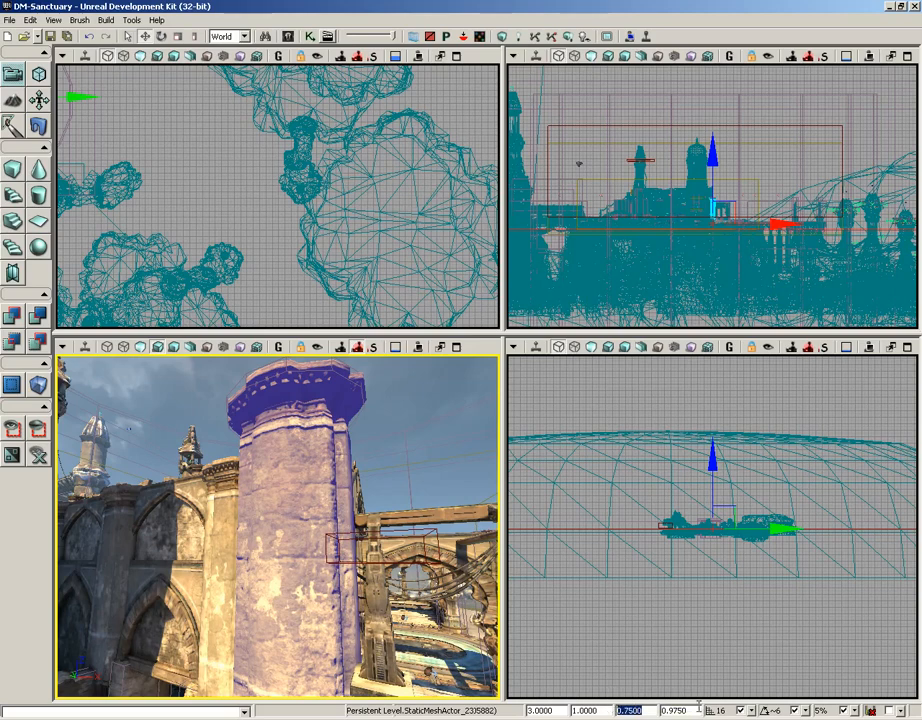
pyautogui.moveTo(698, 708); pyautogui.dragTo(661, 709)
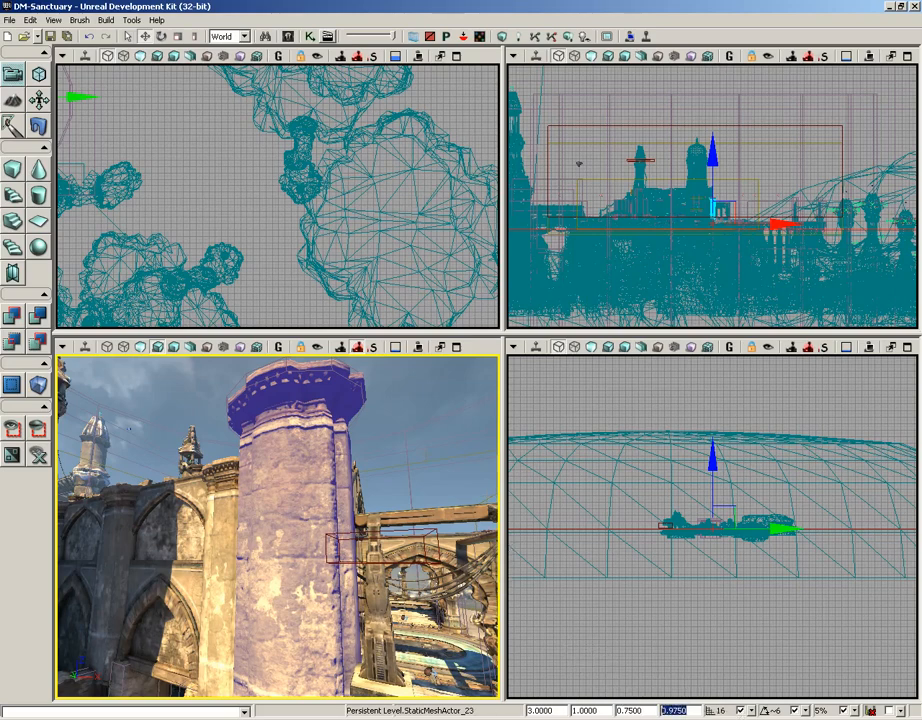
pyautogui.write('2')
pyautogui.press('Return')
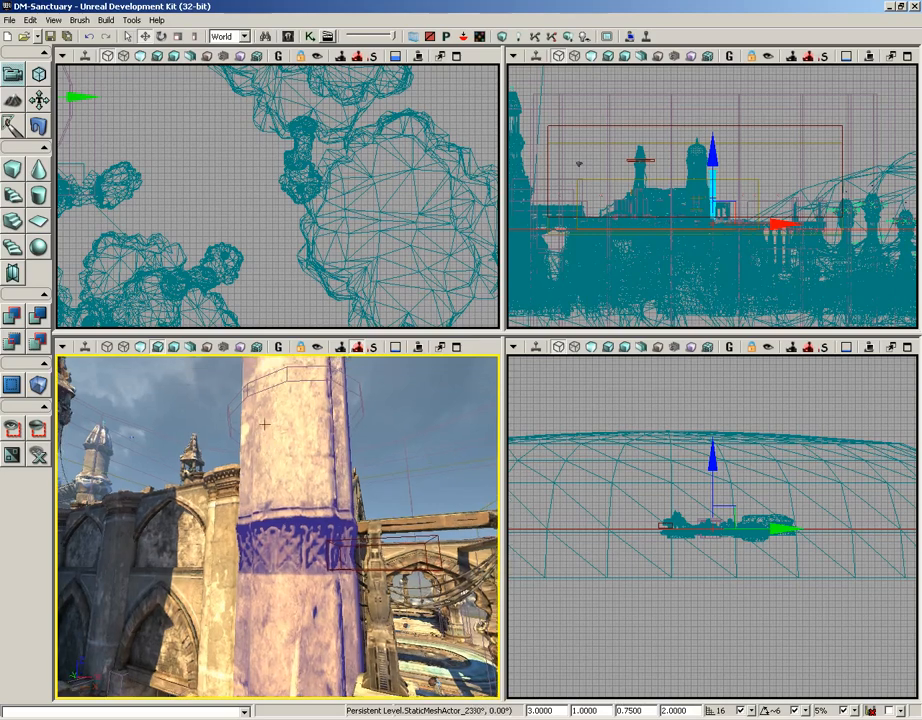
pyautogui.moveTo(264, 425); pyautogui.dragTo(258, 352, button='right')
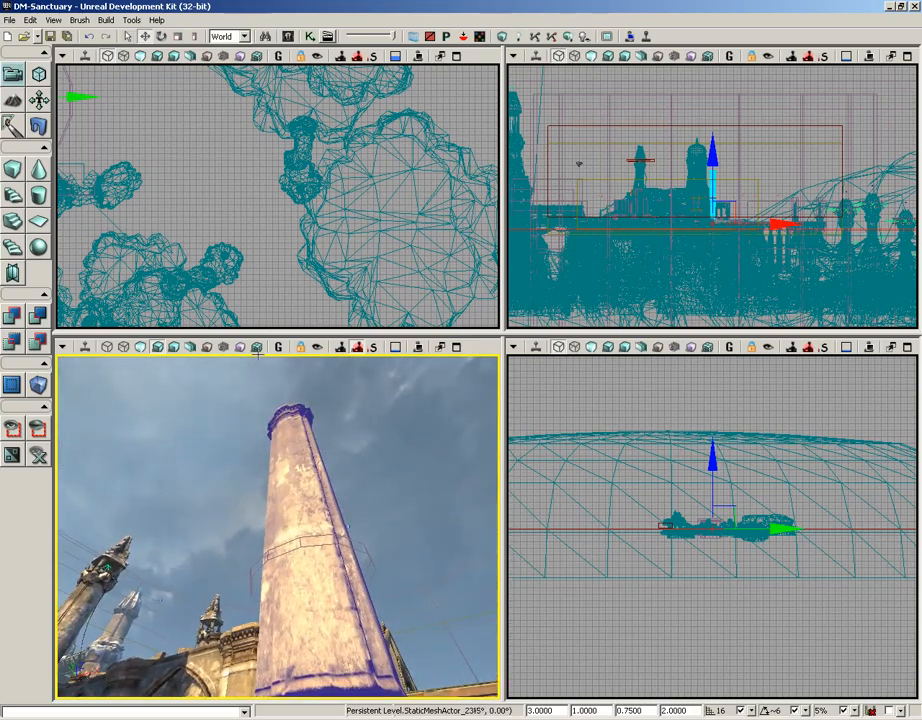
pyautogui.moveTo(258, 352); pyautogui.dragTo(302, 350, button='right')
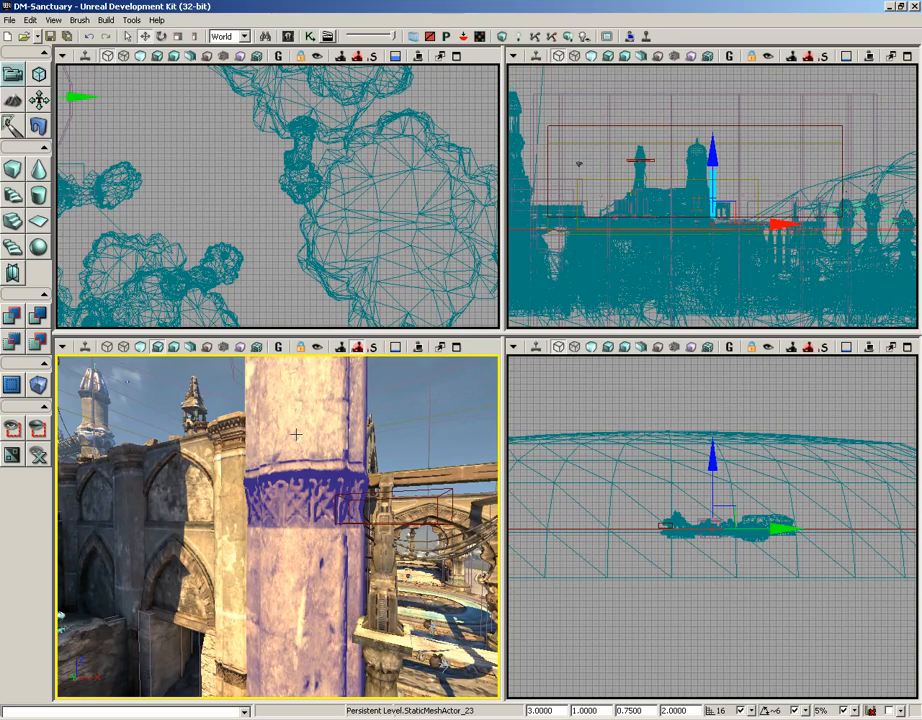
pyautogui.moveTo(225, 516); pyautogui.dragTo(365, 503, button='right')
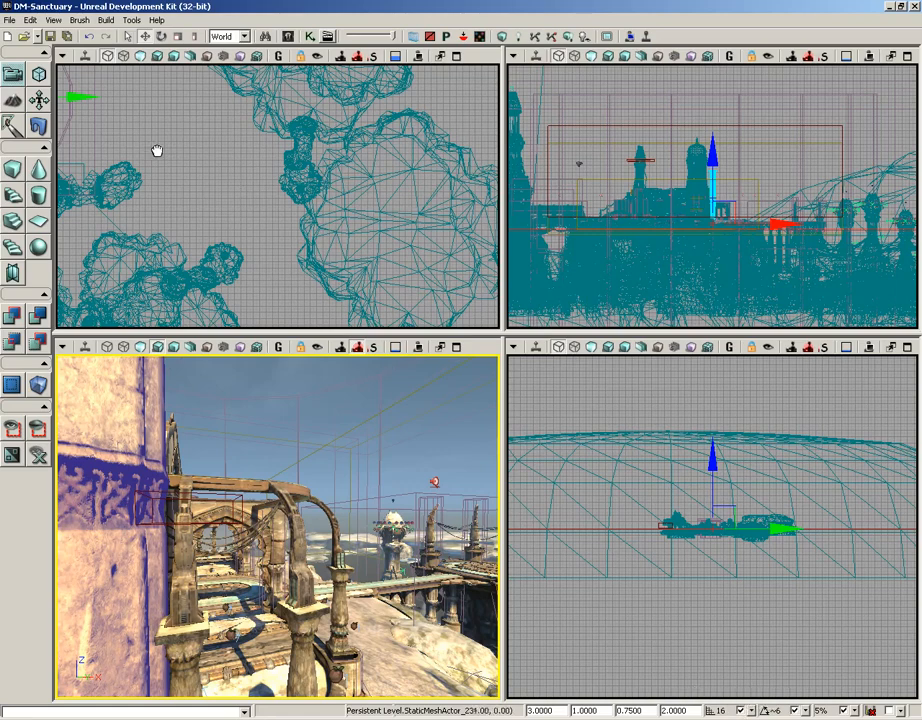
# - Move the tall column a short distance from its spot in the top view, and frame it closely there
pyautogui.moveTo(158, 150); pyautogui.dragTo(333, 232)
pyautogui.scroll(-3, 333, 228)
pyautogui.scroll(-2, 423, 282)
pyautogui.moveTo(423, 282); pyautogui.dragTo(264, 210)
pyautogui.scroll(6, 264, 210)
pyautogui.moveTo(238, 110); pyautogui.dragTo(306, 168)
pyautogui.scroll(4, 306, 168)
pyautogui.scroll(2, 316, 329)
pyautogui.keyDown('ctrl'); pyautogui.moveTo(316, 329); pyautogui.dragTo(243, 327); pyautogui.keyUp('ctrl')
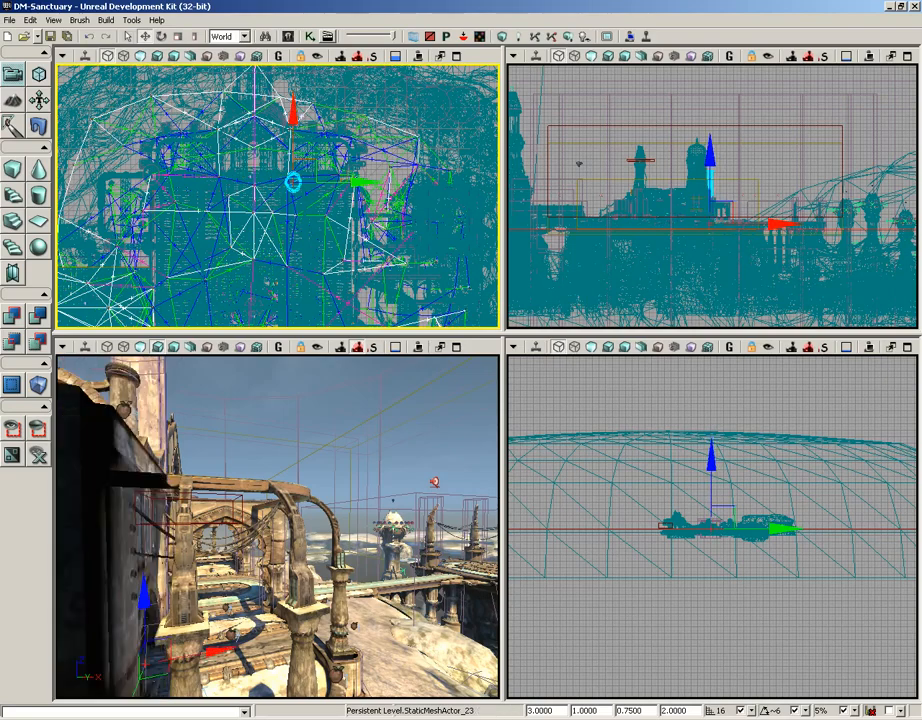
pyautogui.scroll(6, 358, 325)
pyautogui.moveTo(358, 166)
pyautogui.mouseDown()
pyautogui.moveTo(307, 198)
pyautogui.moveTo(353, 184)
pyautogui.mouseUp()
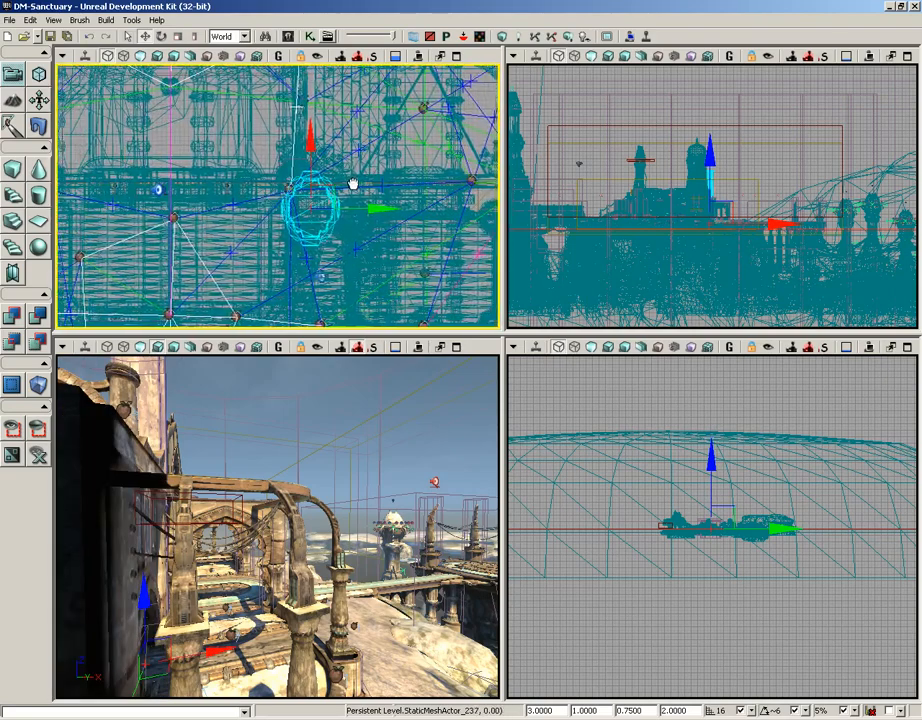
# - Show only the tall column and move it a short distance along positive Y in the top view with the 16-unit drag grid
pyautogui.click(24, 428)
pyautogui.click(337, 216)
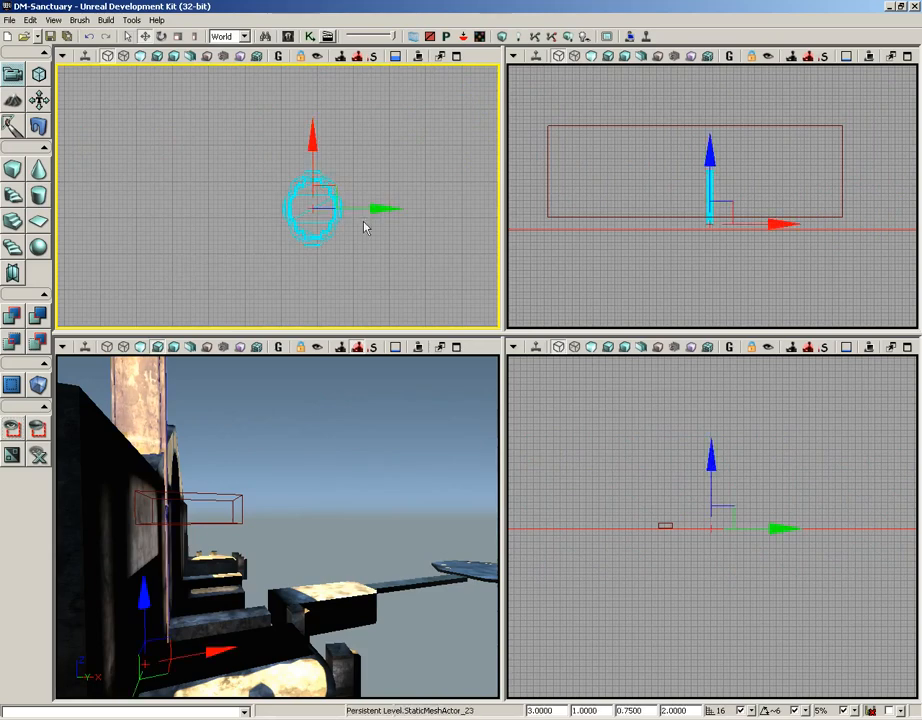
pyautogui.moveTo(379, 211); pyautogui.dragTo(405, 218)
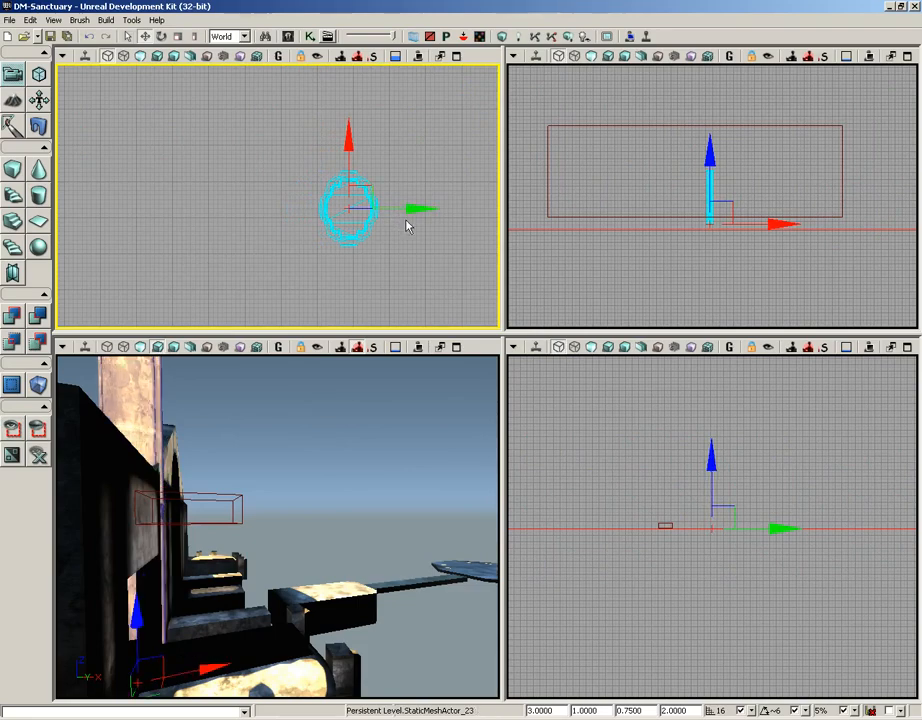
# - Set the drag grid size to 128 and move the column along negative Y in the top view
pyautogui.click(752, 710)
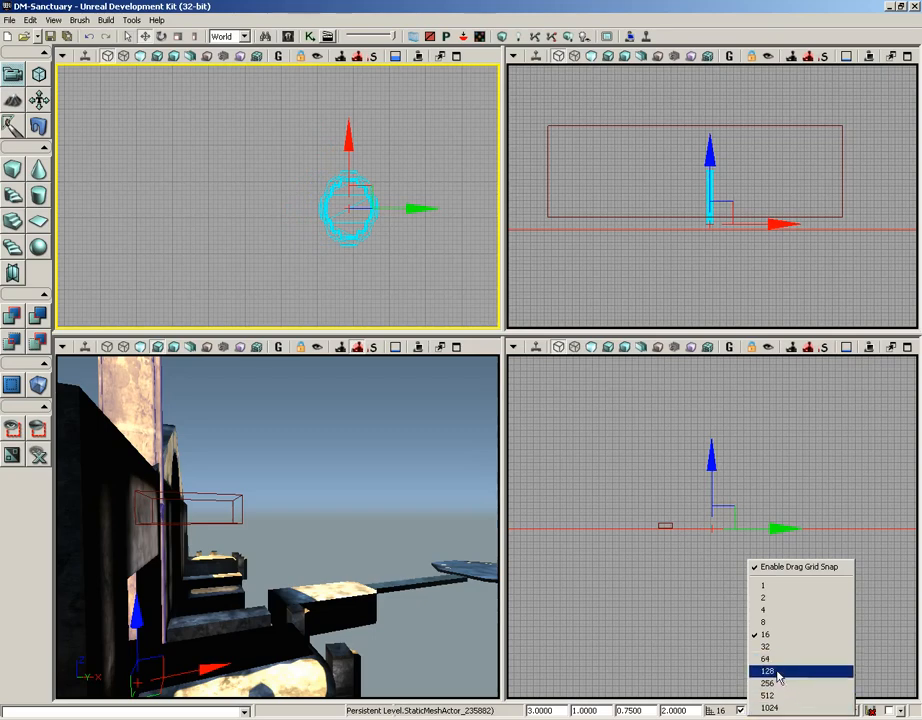
pyautogui.click(778, 672)
pyautogui.moveTo(412, 208); pyautogui.dragTo(288, 210)
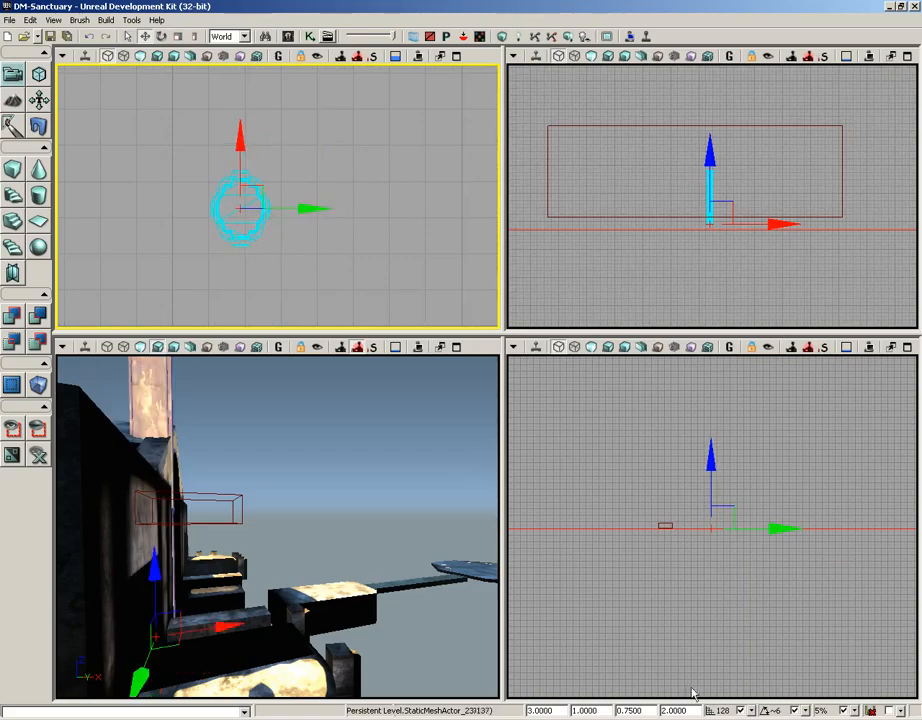
# - Turn off drag grid snapping and move the column freely a short distance along positive Y in the top view
pyautogui.click(742, 710)
pyautogui.moveTo(309, 206); pyautogui.dragTo(330, 209)
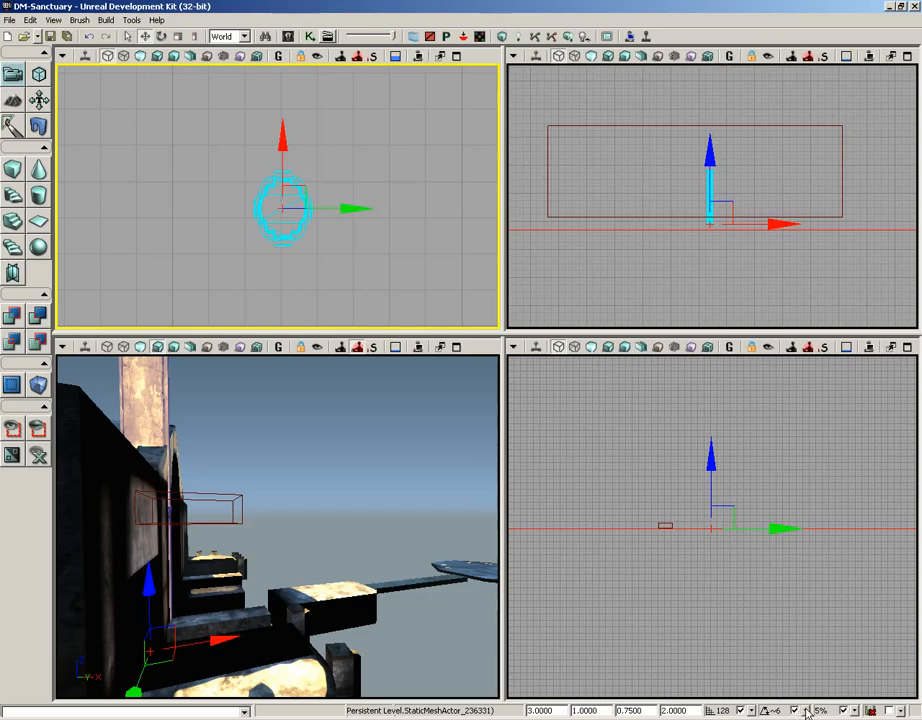
# - Look over the available increments for rotation grid snap and scale grid snap, keeping the current choices
pyautogui.click(806, 711)
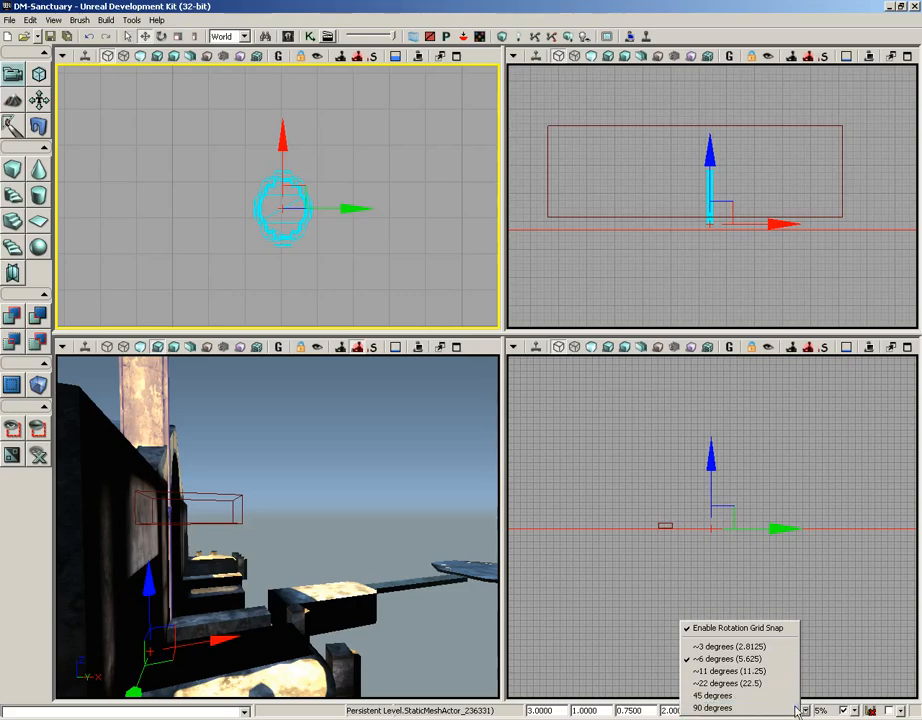
pyautogui.click(827, 707)
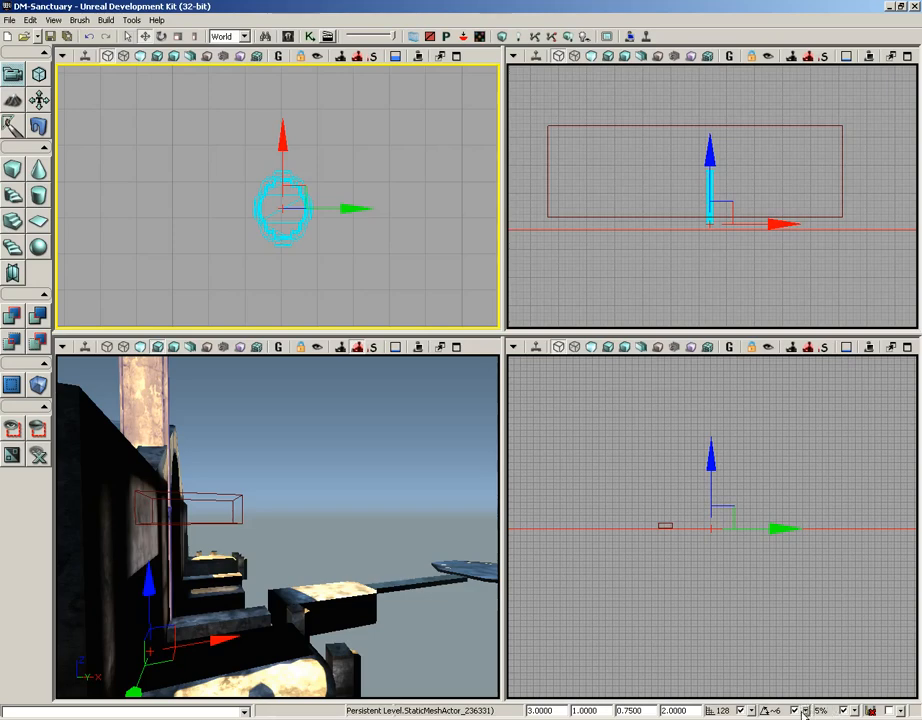
pyautogui.click(855, 711)
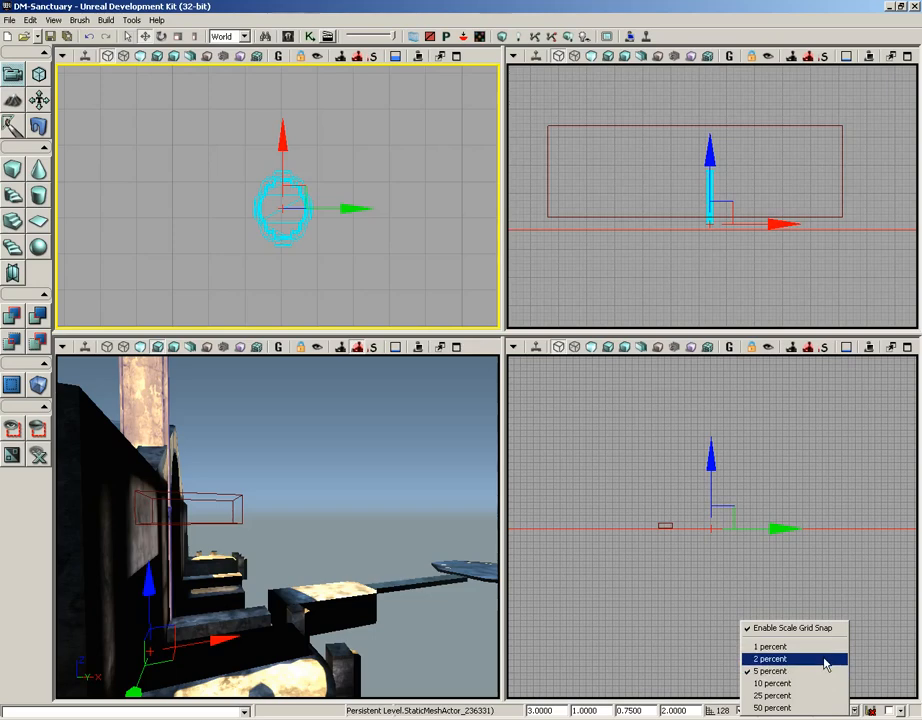
# - Look over the available autosave intervals without choosing one, and swing the perspective view around the column
pyautogui.click(886, 711)
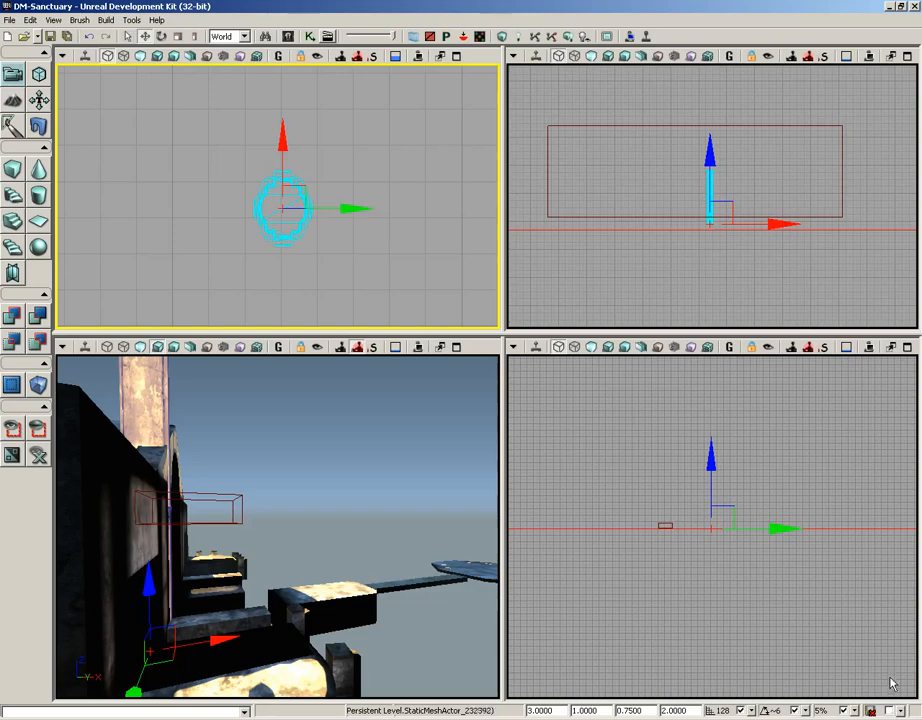
pyautogui.click(901, 712)
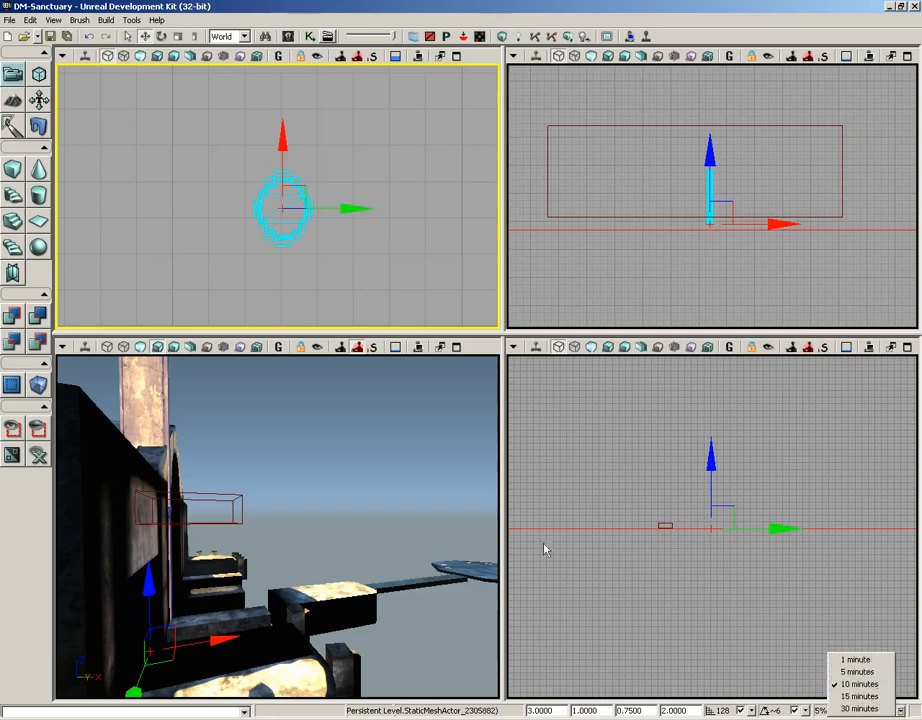
pyautogui.moveTo(342, 445); pyautogui.dragTo(501, 382)
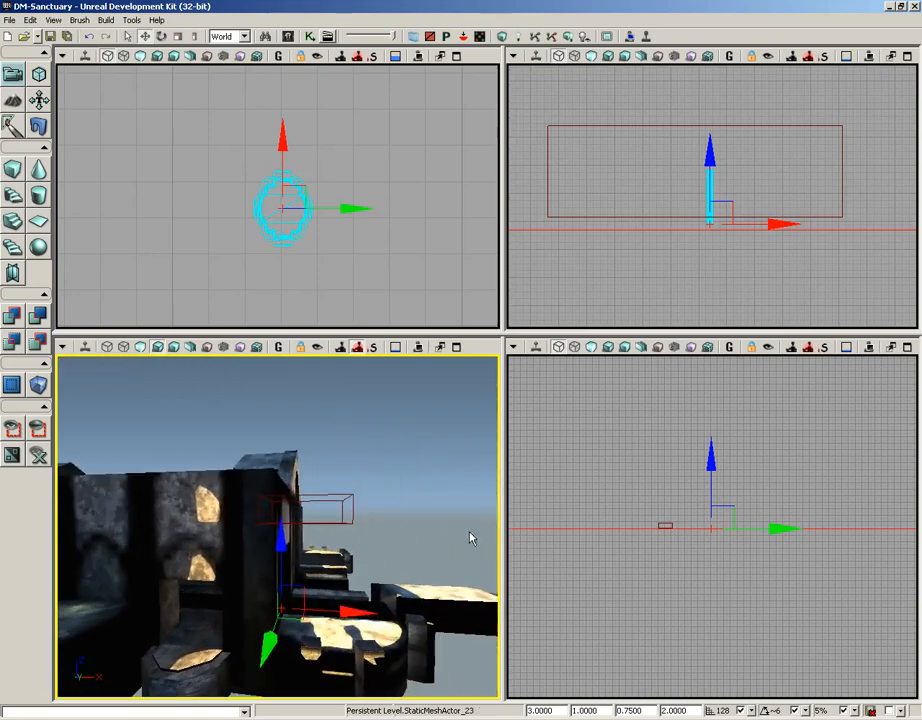